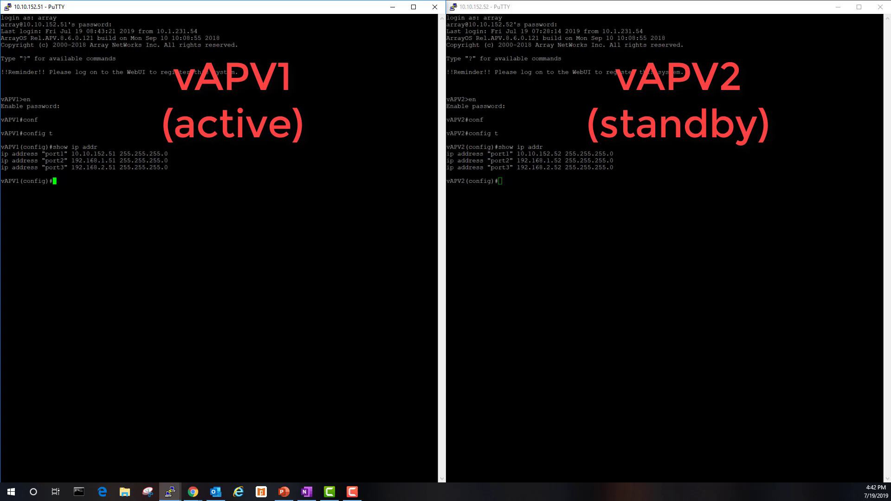
Paste the VS_HTTP_1 round-robin SLB commands, then the HA group 5 commands (floating IP 192.168.1.55), into vAPV1.
text(slb real http "RS_WEB_1" 192.168.2.53 80 1000 tcp 3 3 slb real http "RS_WEB_2" 192.168.2.54 80 1000 tcp 3 3 slb group method "GROUP_HTTP_1" rr slb group member "GROUP_HTTP_1" "RS_WEB_1" 1 0 slb group member "GROUP_HTTP_1" "RS_WEB_2" 1 0 slb virtual http "VS_HTTP_1" 192.168.1.55 80 arp 0 slb policy default "VS_HTTP_1" "GROUP_HTTP_1")
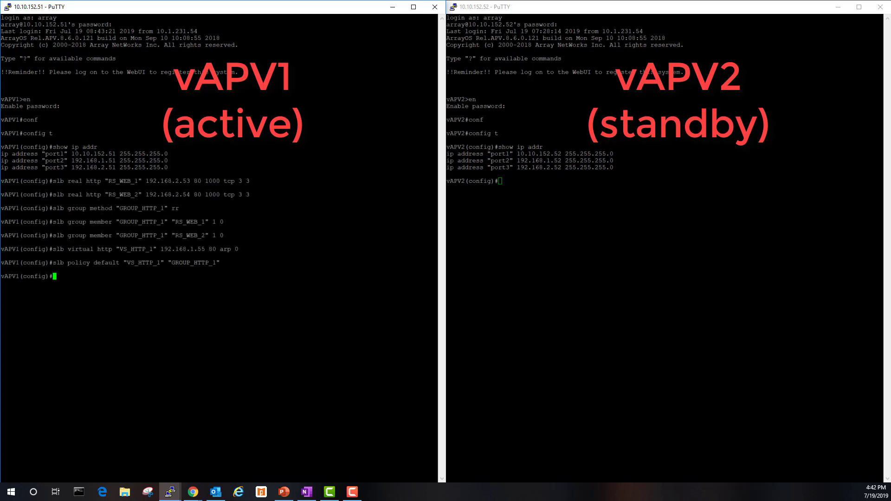
key(alt+Tab)
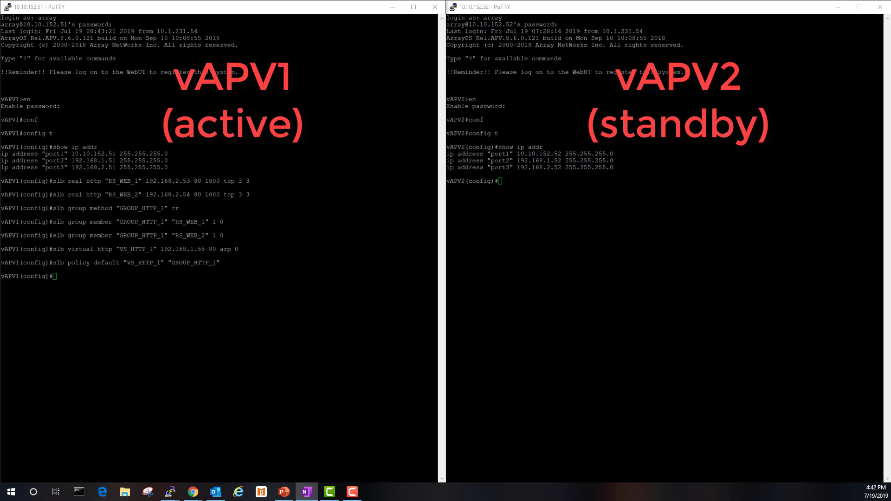
key(alt+Tab)
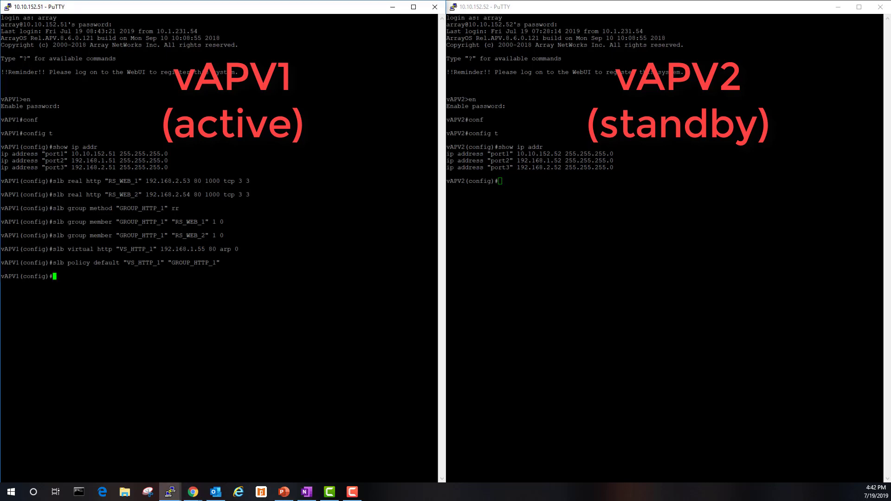
text(ha log on ha log level emerg ha unit "1" 192.168.1.51 65521 ha unit "2" 192.168.1.52 65521  ha group id 5 ha group fip 5 192.168.1.55 port2 ha group priority "1" 5 100 ha group priority "2" 5 50 ha group preempt on 5 ha group enable 5  ha arp interval 30 ha synconfig bootup on ha synconfig runtime on  ha ssf on ha on)
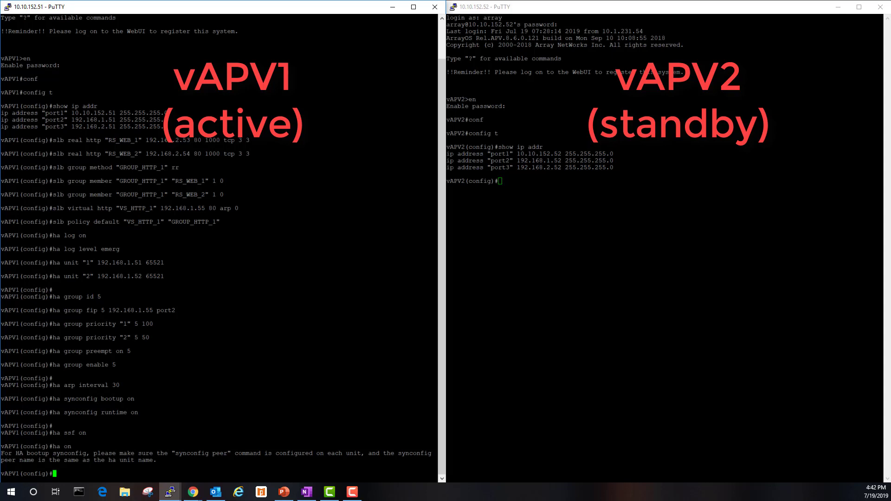
Run 'show ha config' on vAPV1 to confirm group 5, priorities 100/50 and floating IP 192.168.1.55.
text(show ha config)
key(Return)
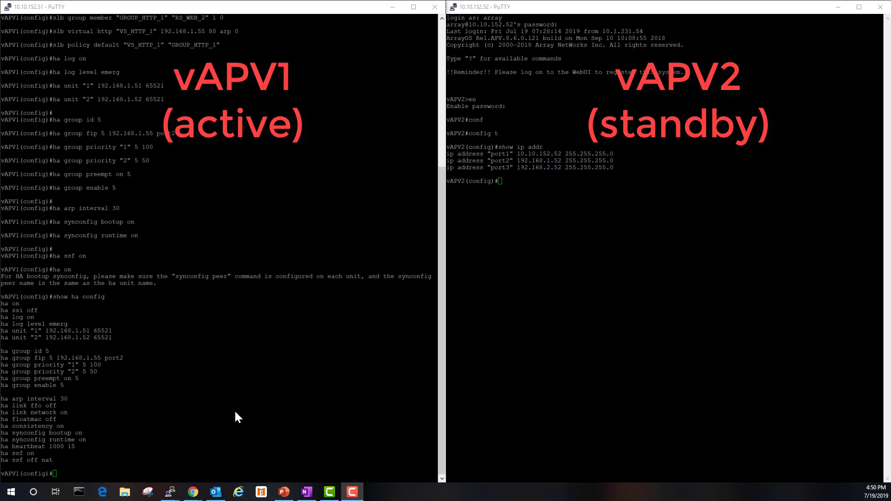
On vAPV1, define synconfig peers vAPV1 (192.168.1.51) and vAPV2 (192.168.1.52).
click(234, 410)
right_click(234, 410)
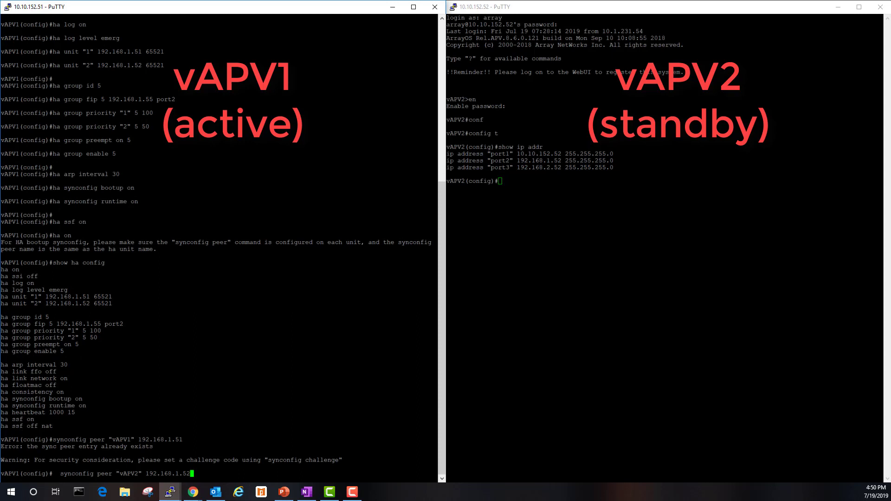
key(Return)
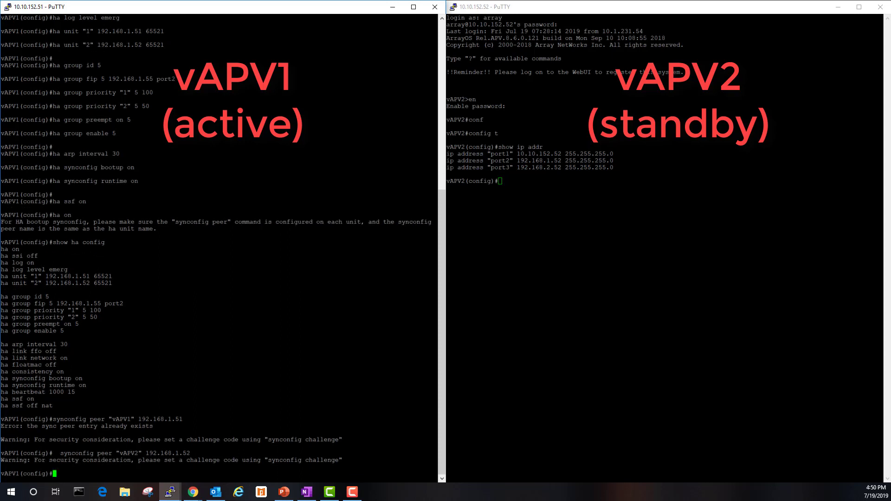
Define the same two synconfig peers, vAPV1 and vAPV2, on the vAPV2 console.
click(500, 181)
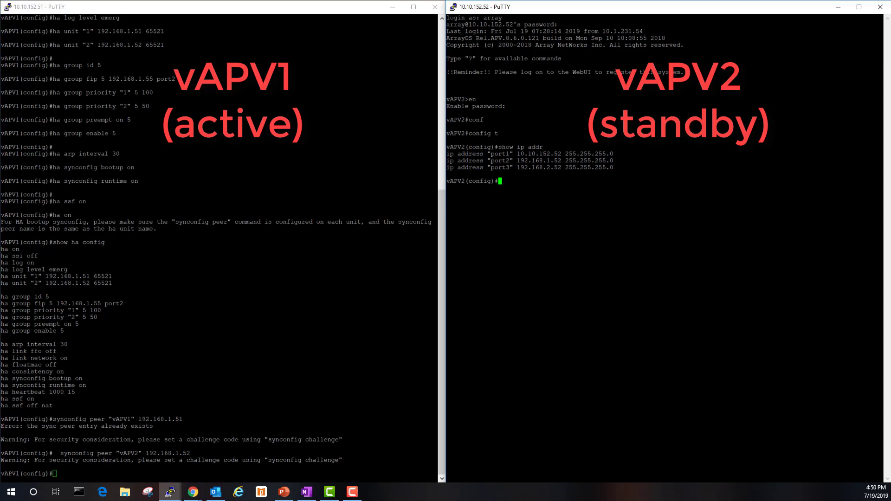
right_click(500, 181)
key(Return)
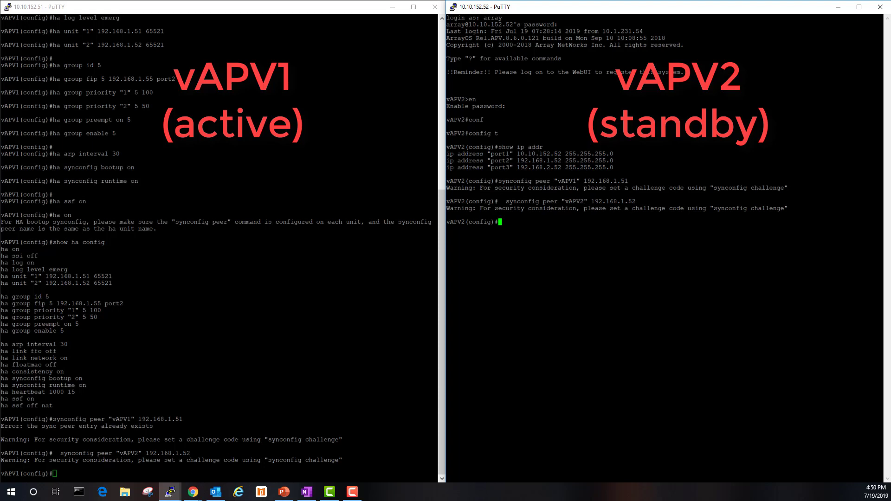
key(F10)
Run 'synconfig to vAPV2' on vAPV1; it is denied because vAPV2 is in config mode.
click(55, 474)
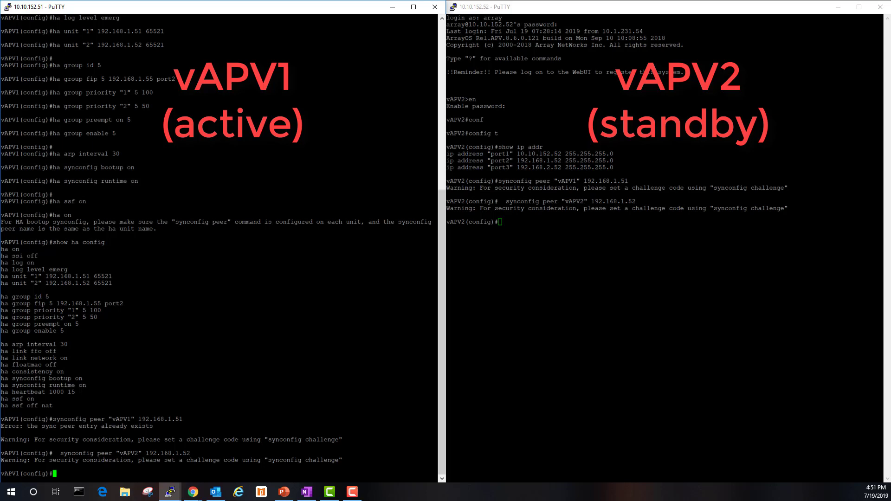
text(syncon)
key(Tab)
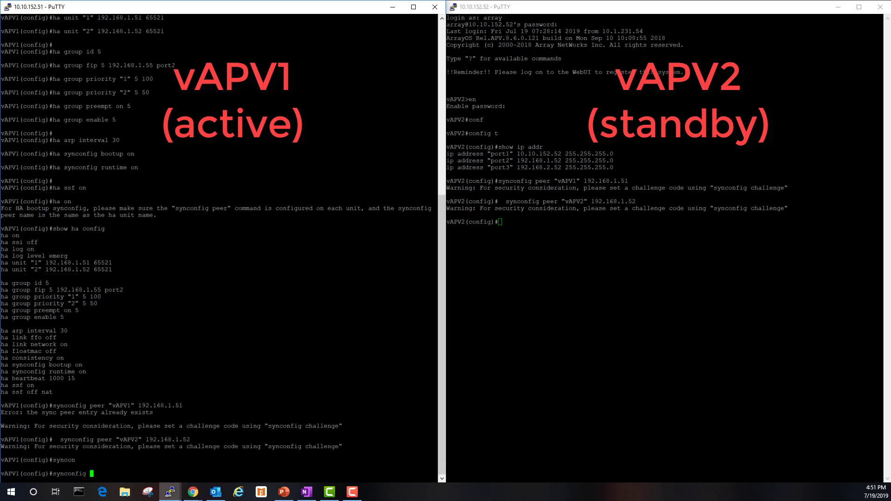
text(to vAPV2)
key(Return)
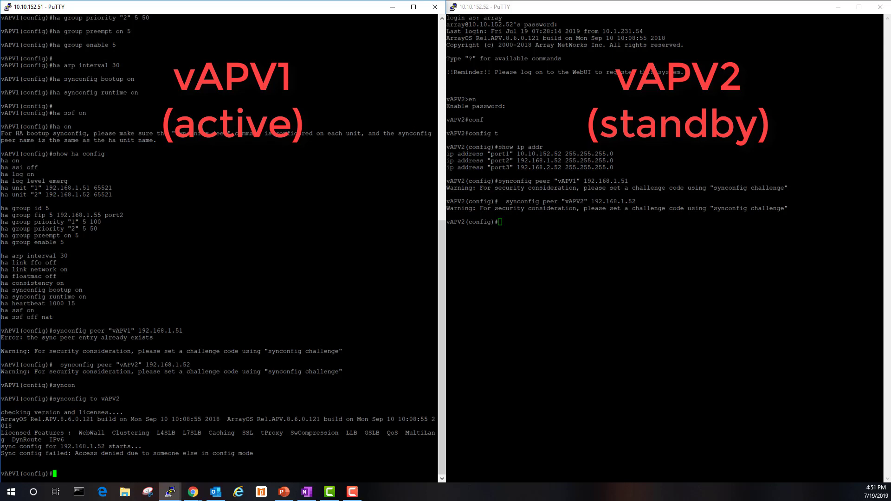
Exit configuration mode on vAPV2.
key(alt+Tab)
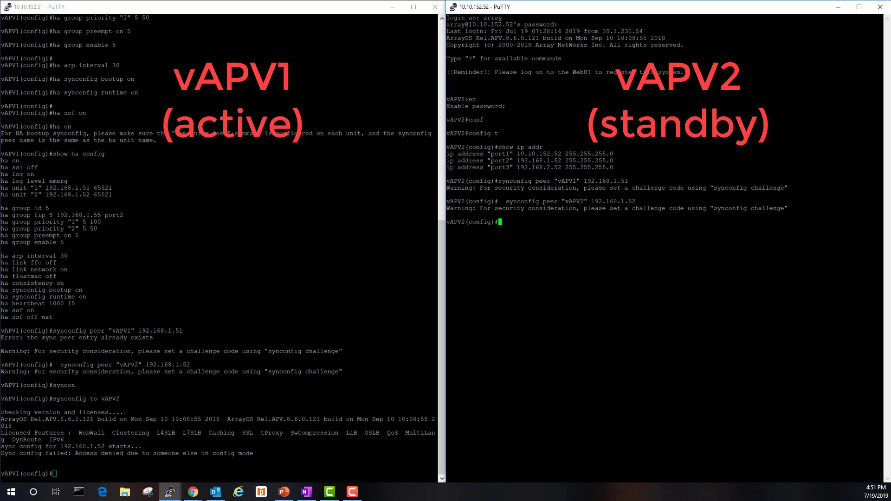
text(exit)
key(Return)
Rerun 'synconfig to vAPV2' on vAPV1 so the configuration syncs successfully.
key(alt+Tab)
key(Up)
key(Return)
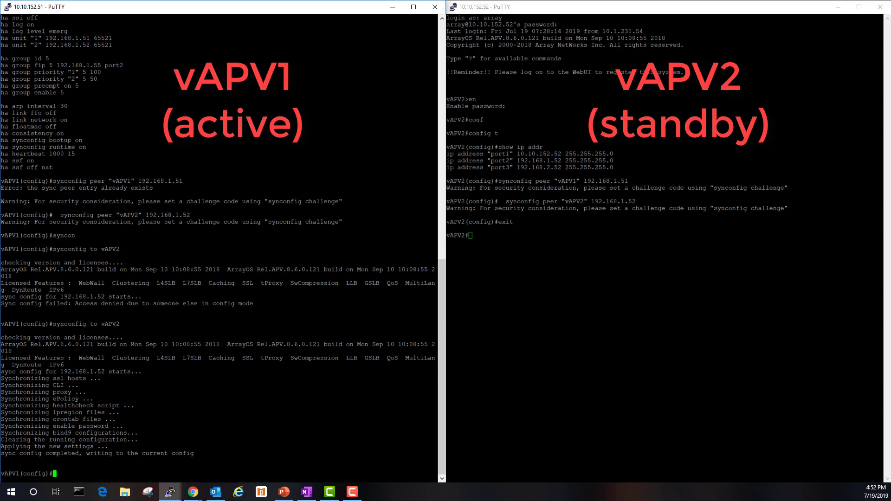
Run 'show slb all' and 'show ha config' on vAPV2, then enter 'show ha status' on vAPV1.
click(448, 355)
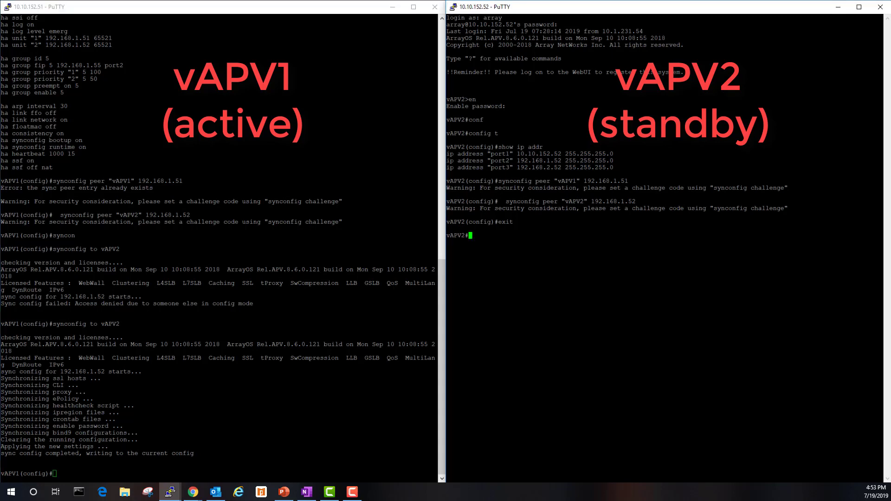
text(show slb all)
key(Return)
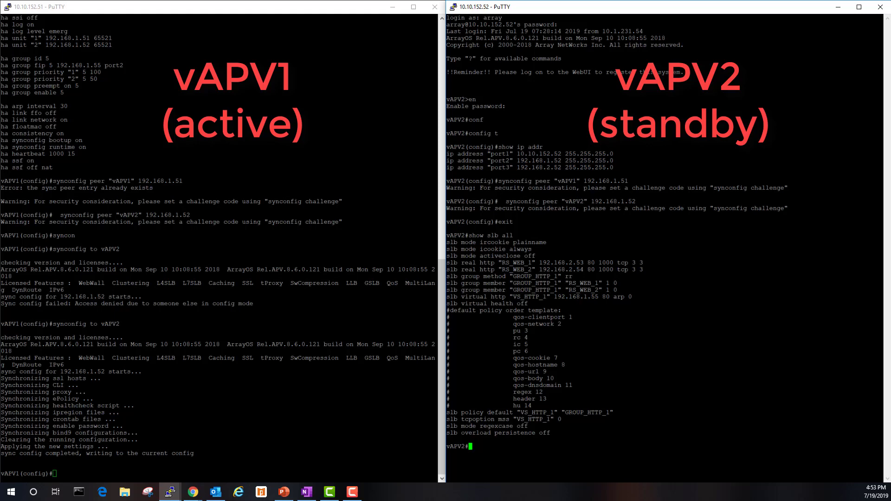
text(show ha config)
key(Return)
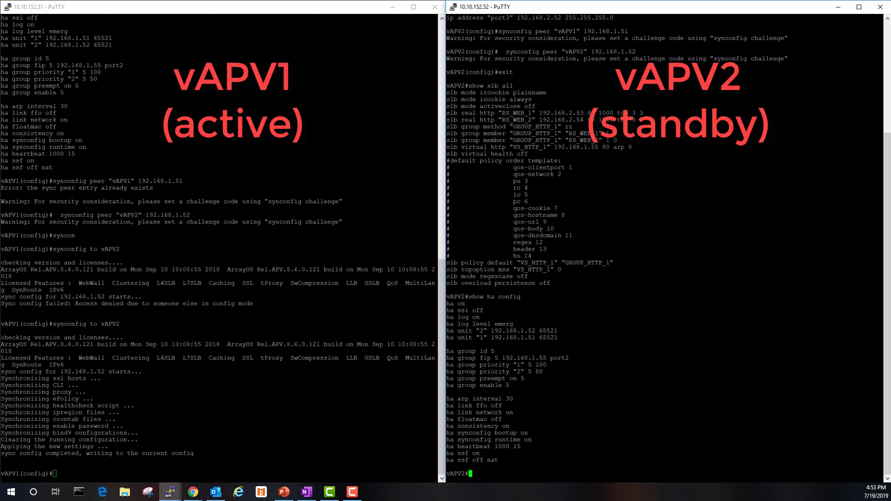
click(54, 474)
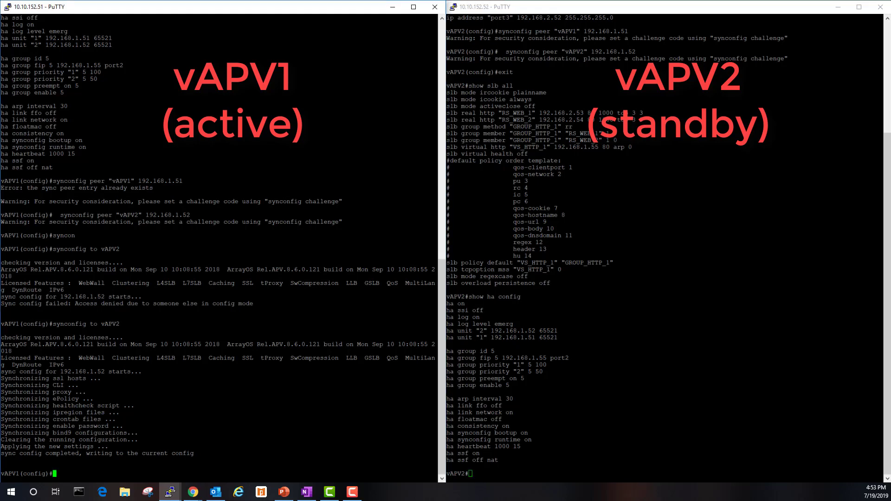
text(show ha status)
Run 'show ha status' on vAPV1 and on vAPV2, which reports group 5 Local Standby, Peer Active.
key(Return)
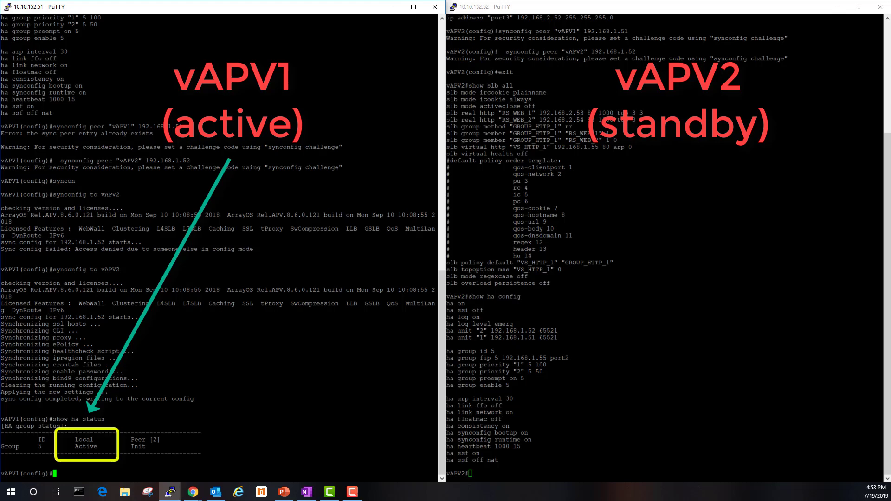
key(alt+Tab)
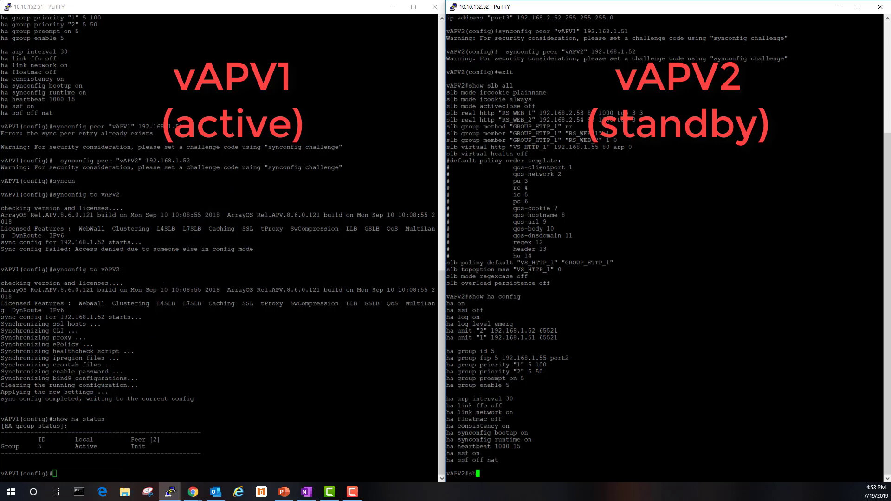
text(show ha st)
key(Tab)
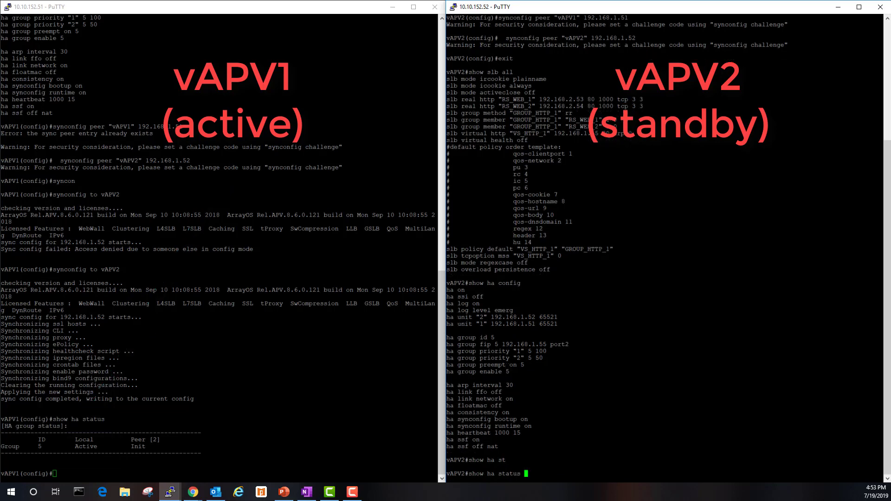
key(Return)
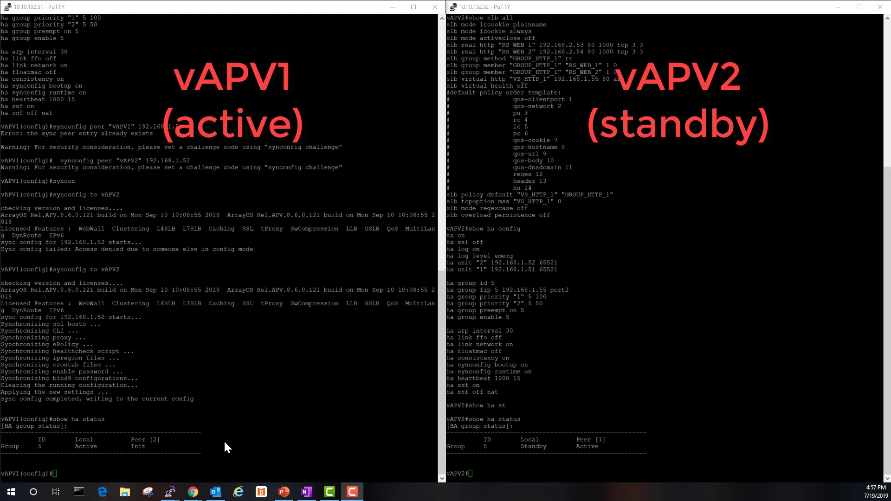
Reboot vAPV1 with 'system reboot', confirming with YES.
click(226, 442)
text(sys)
key(Tab)
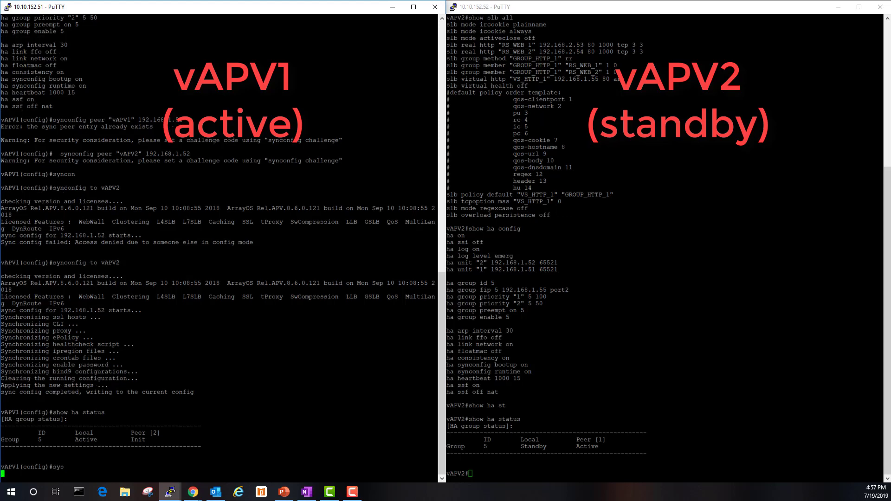
text(reboot)
key(Return)
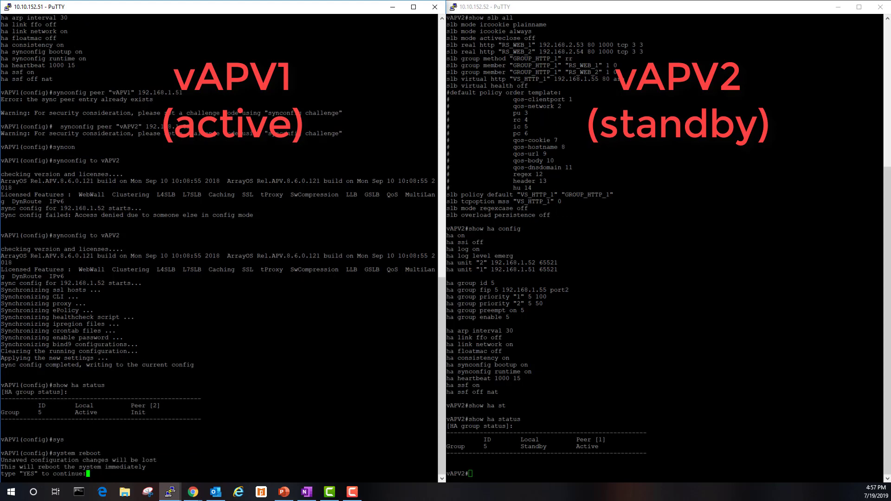
text(YES)
key(Return)
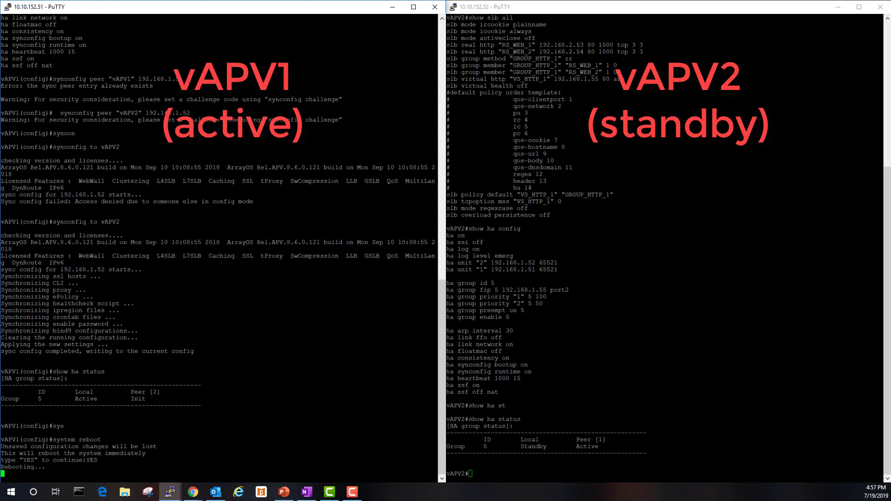
Rerun 'show ha status' on vAPV2 to see it now Active in group 5.
key(alt+Tab)
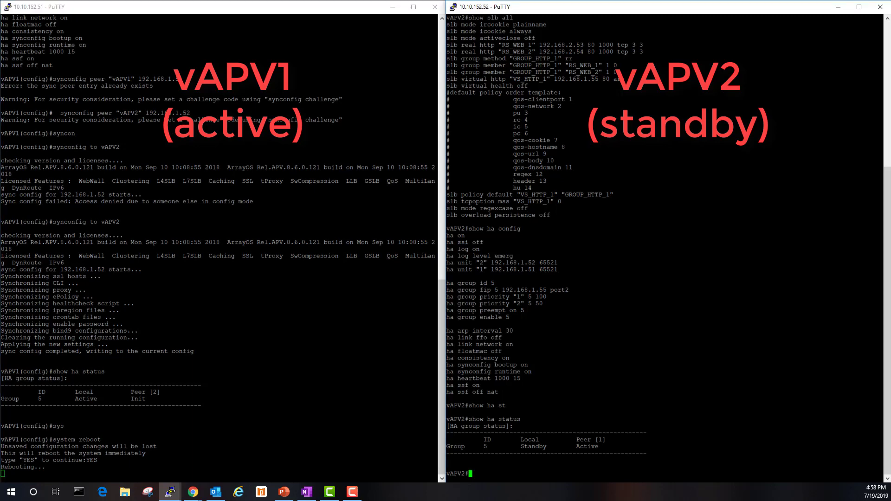
key(Up)
key(Return)
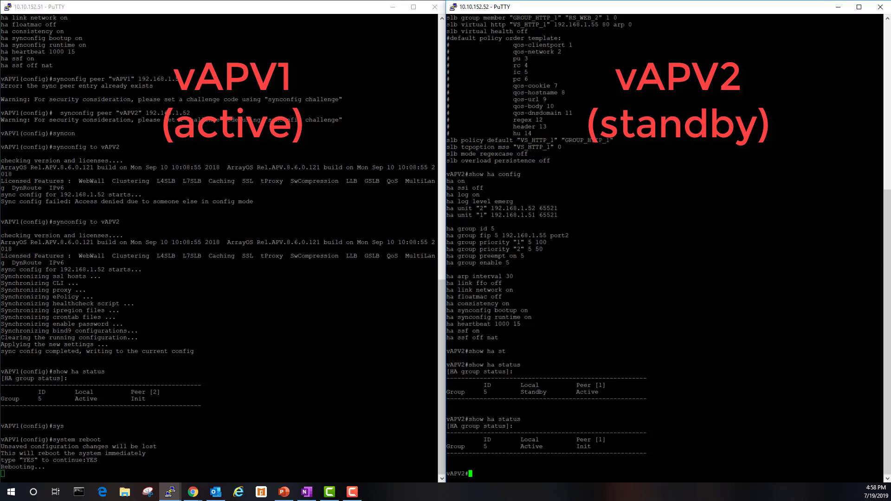